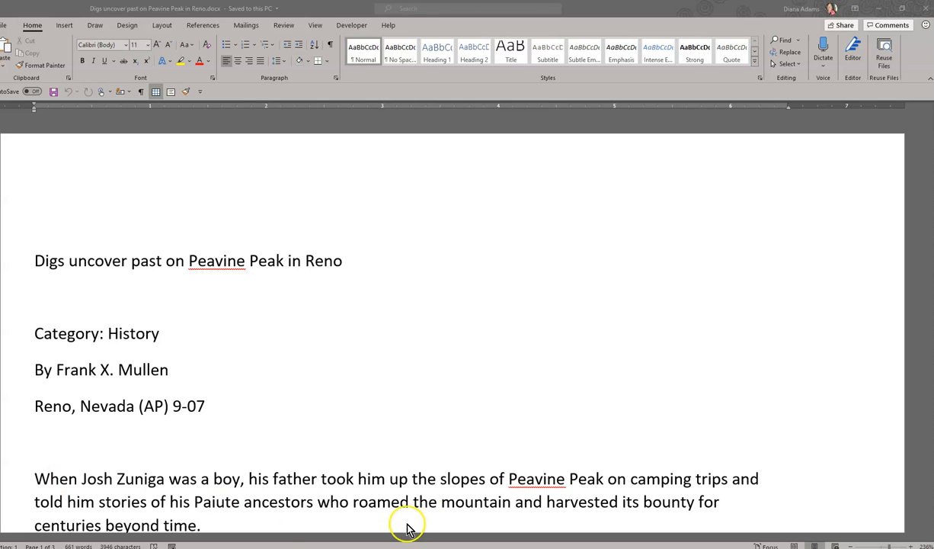
Examine the article's opening paragraphs for garbled characters standing in for apostrophes and quotation marks.
scroll(446, 469, "down", 3)
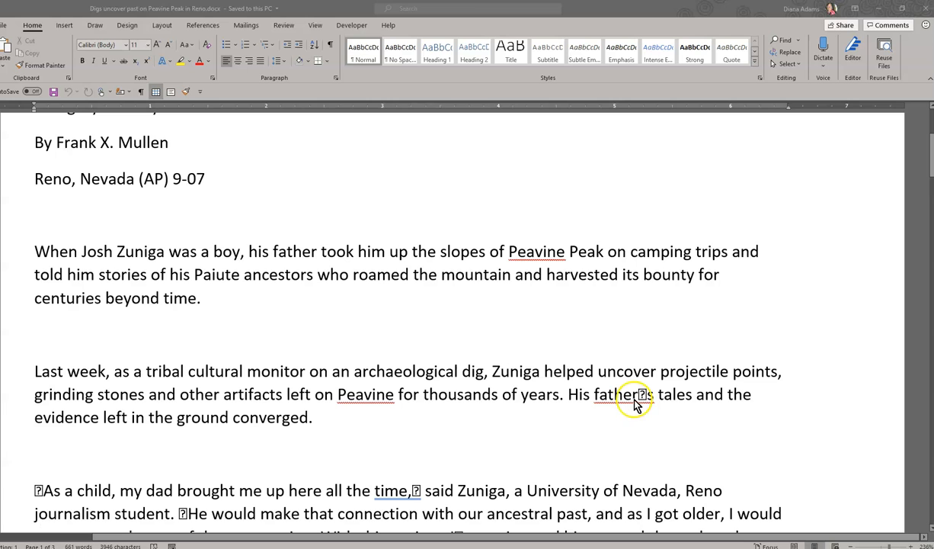
left_click(635, 404)
left_click_drag(649, 397, 636, 398)
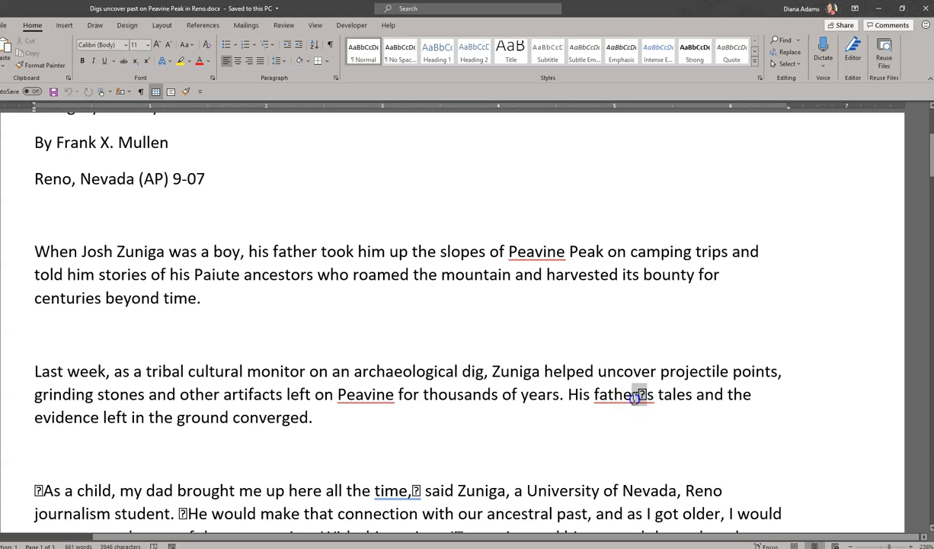
scroll(60, 436, "down", 3)
left_click_drag(43, 320, 33, 320)
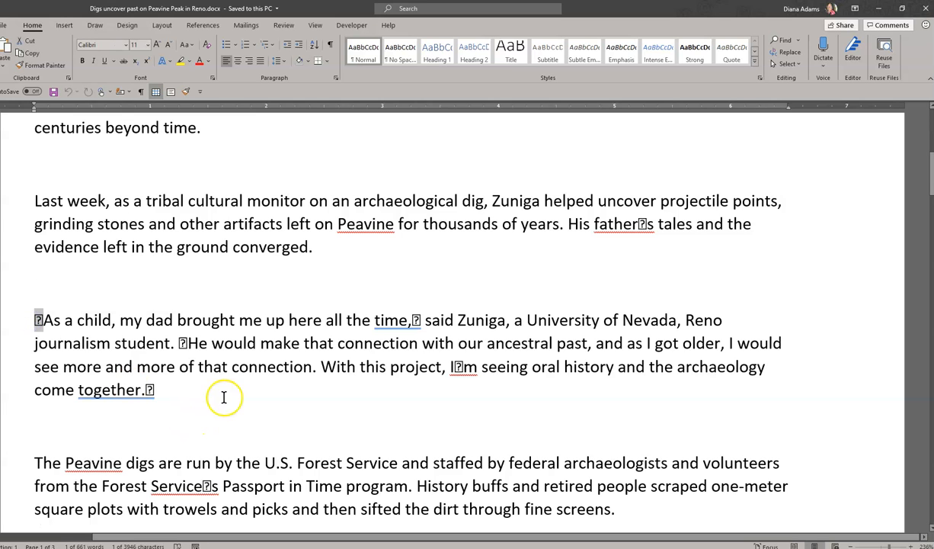
left_click(413, 319)
left_click_drag(413, 320, 421, 319)
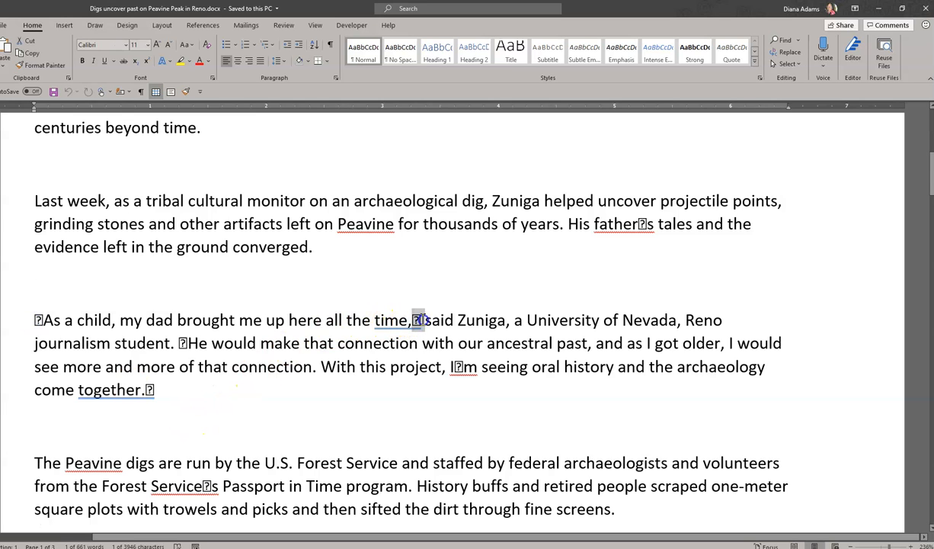
scroll(440, 359, "up", 6)
scroll(441, 359, "up", 1)
Show paragraph marks and other hidden formatting symbols in the document, starting from the title line.
left_click(46, 260)
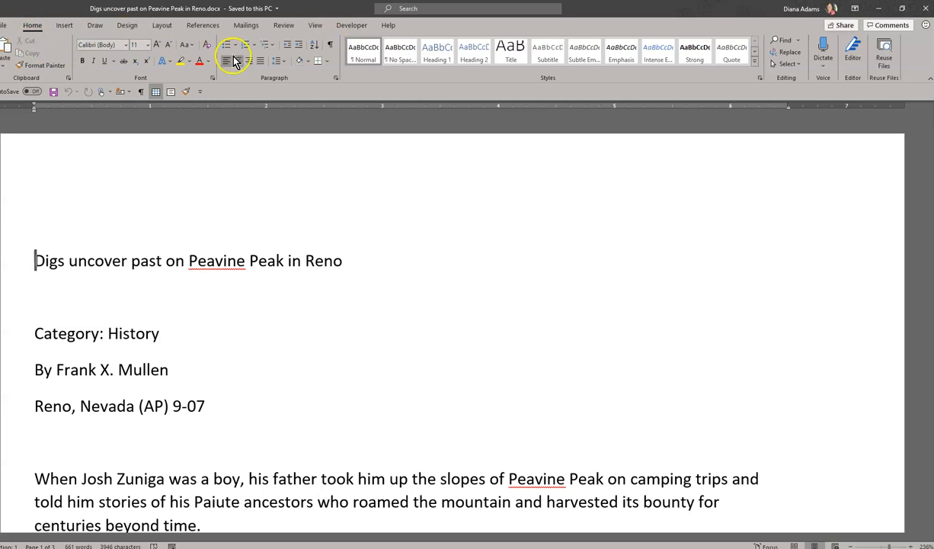
left_click(330, 47)
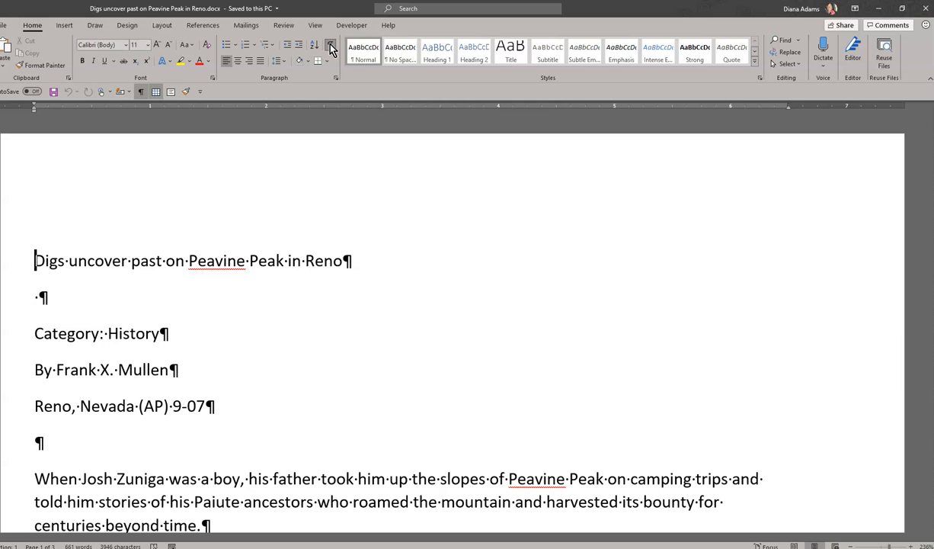
left_click(330, 47)
left_click(330, 47)
left_click(384, 287)
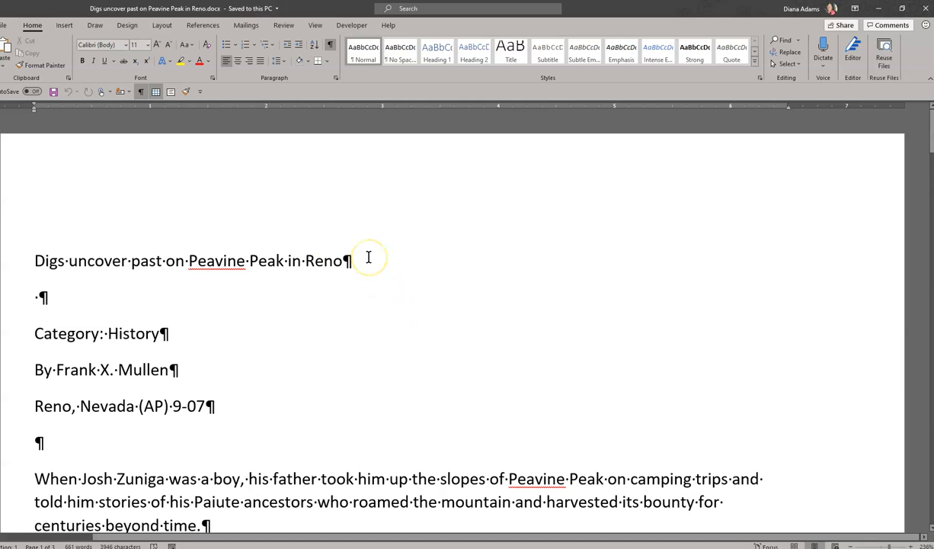
left_click(368, 258)
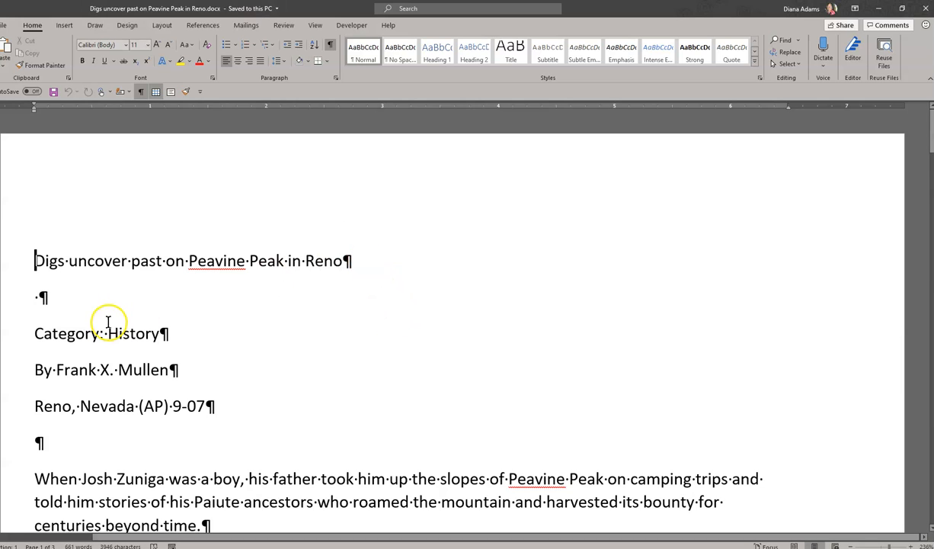
Examine the paragraph marks after the category, byline and dateline lines and the doubled marks after the first body paragraph.
left_click_drag(21, 332, 224, 416)
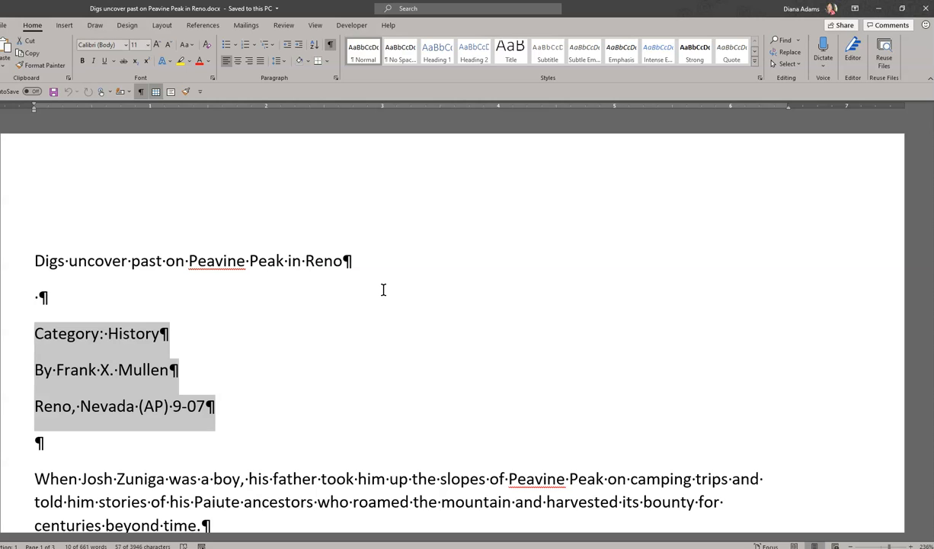
left_click(215, 296)
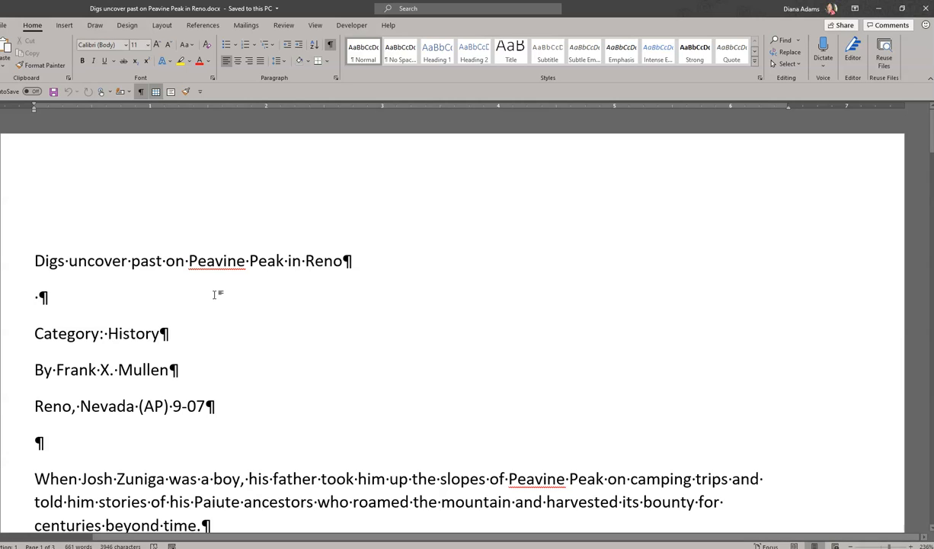
left_click(124, 330)
triple_click(125, 331)
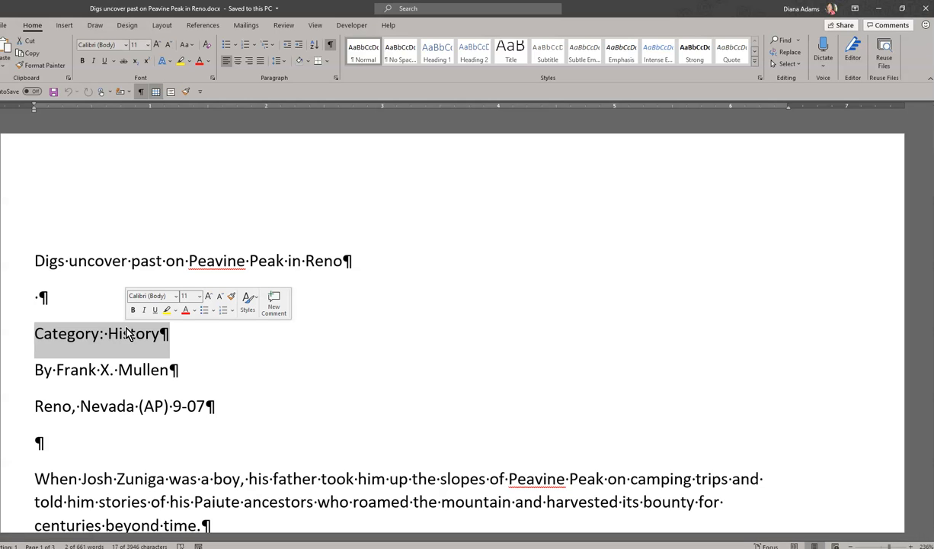
scroll(153, 358, "down", 3)
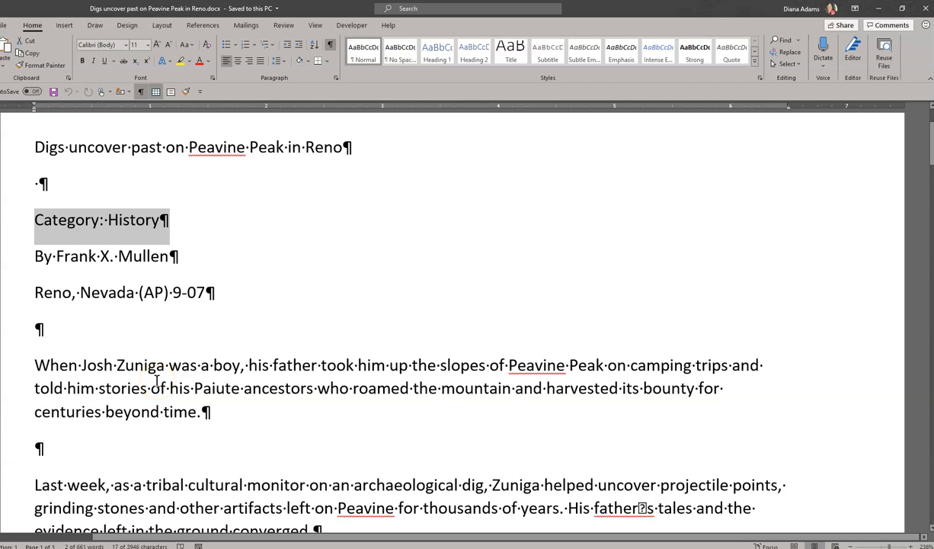
scroll(156, 381, "down", 2)
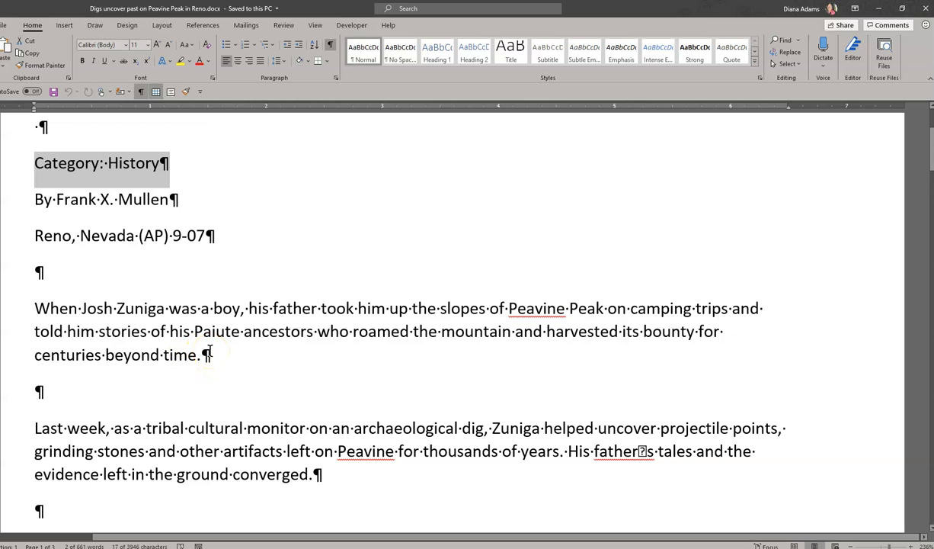
left_click_drag(208, 353, 221, 381)
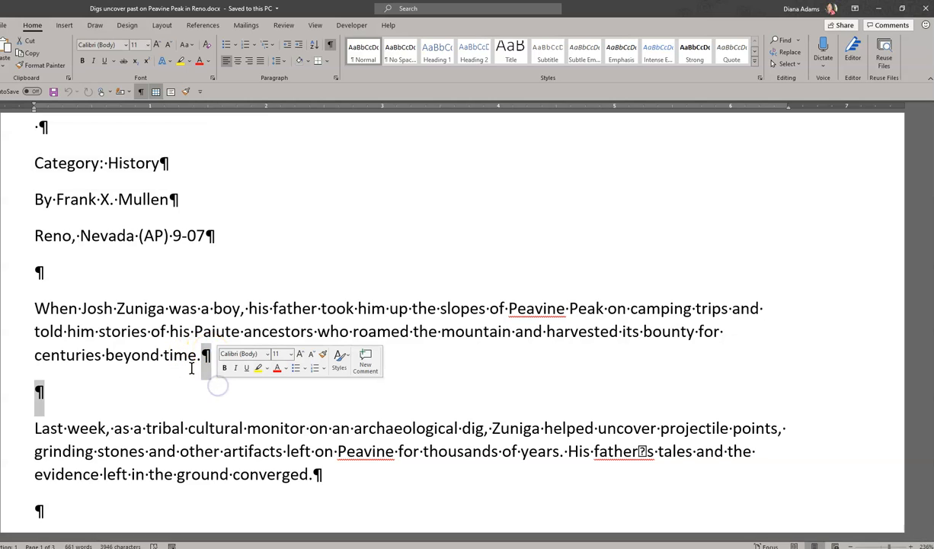
left_click(124, 356)
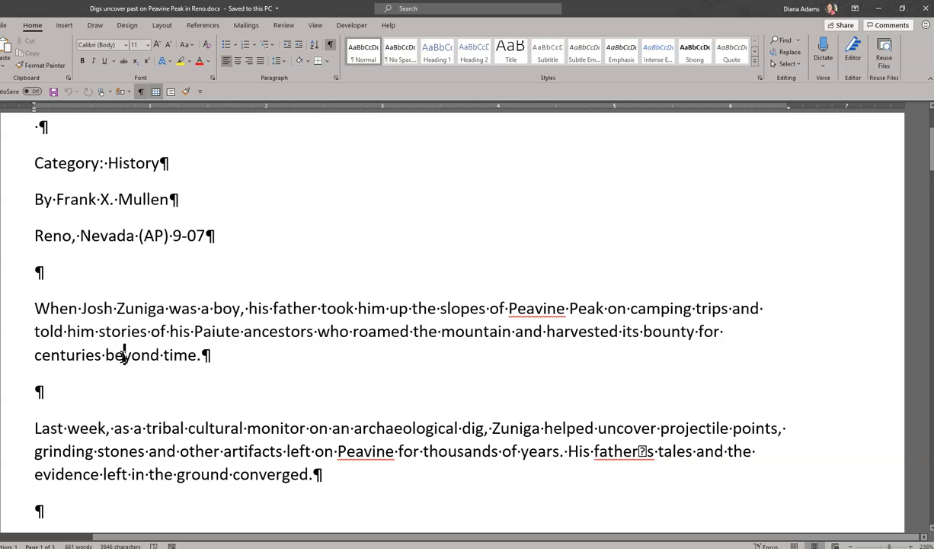
Set up a find and replace with expanded search options that looks for two consecutive paragraph marks (^p^p).
scroll(171, 283, "up", 3)
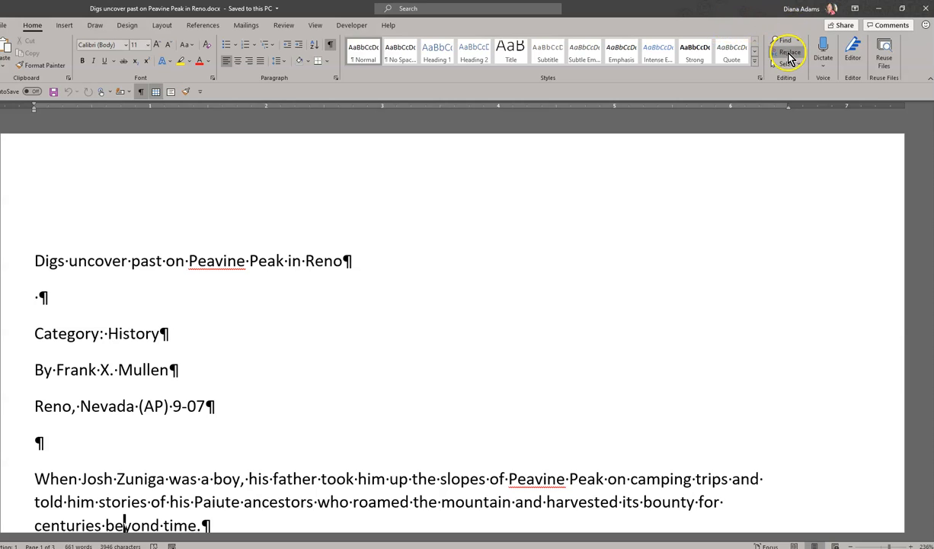
left_click(791, 53)
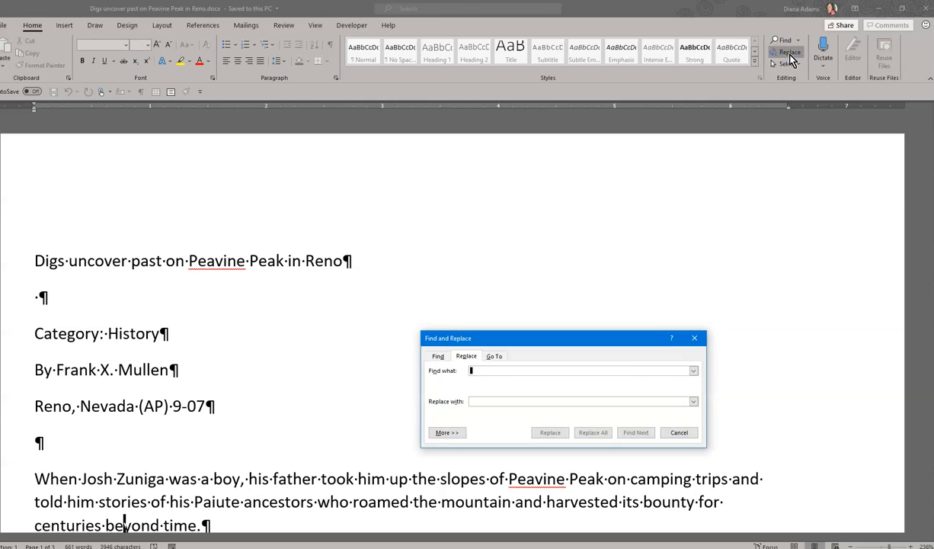
left_click_drag(533, 341, 571, 239)
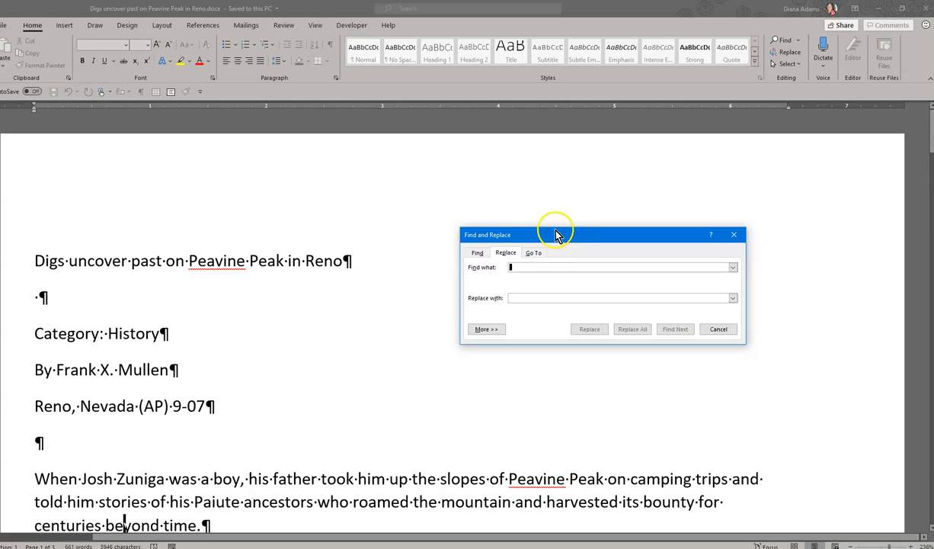
left_click(491, 334)
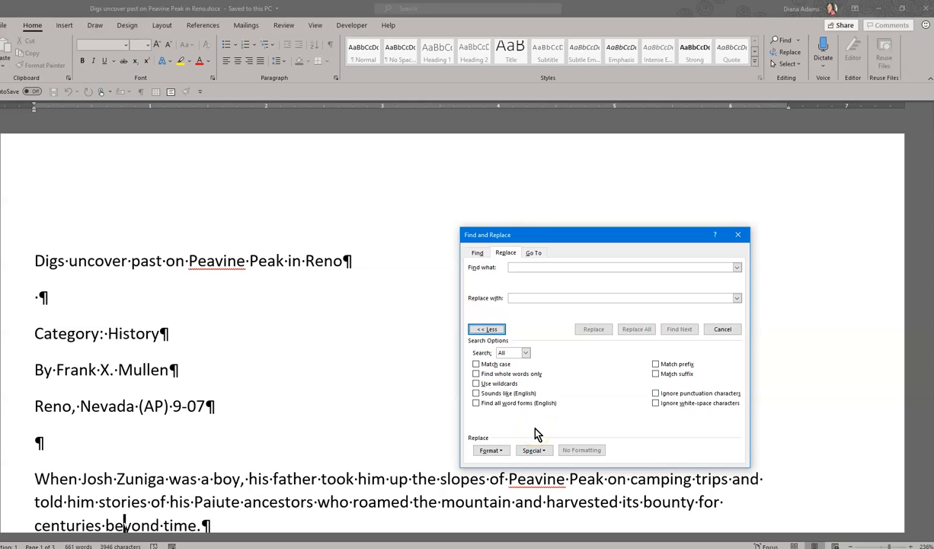
left_click(532, 449)
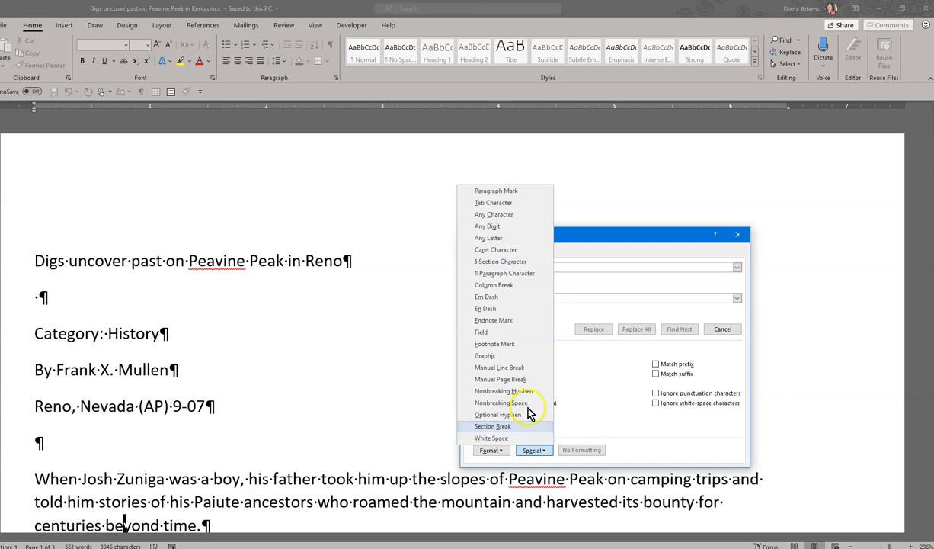
left_click(510, 194)
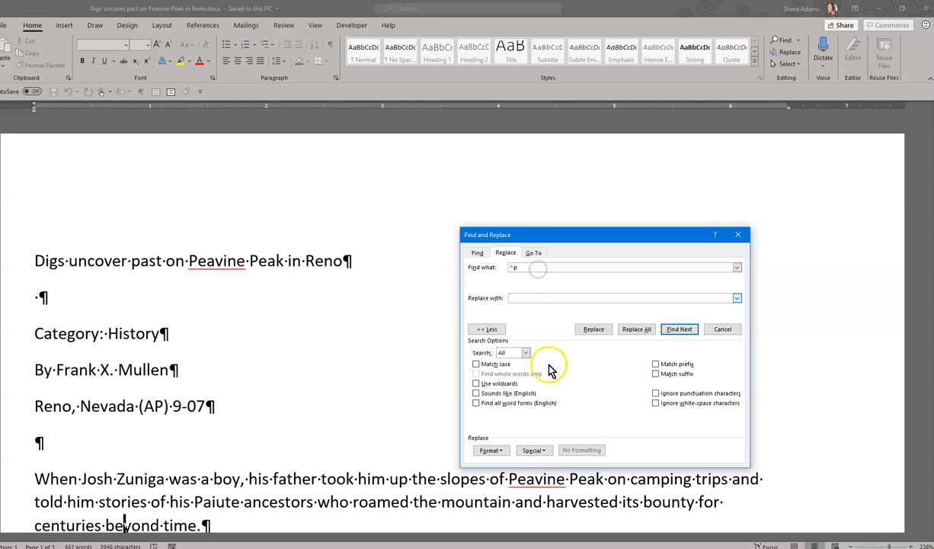
left_click(533, 449)
left_click(497, 191)
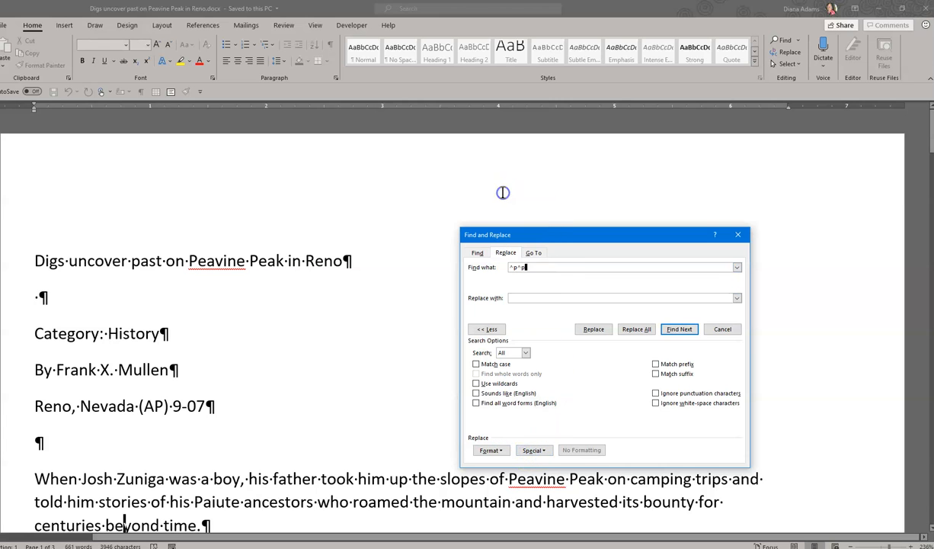
Set the replacement text to a single paragraph mark (^p).
left_click(545, 296)
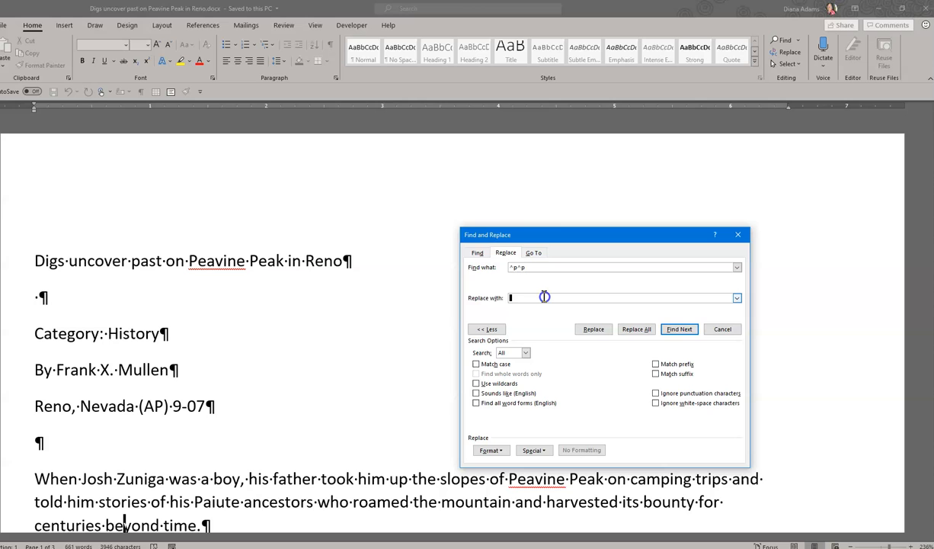
left_click(535, 451)
left_click(519, 272)
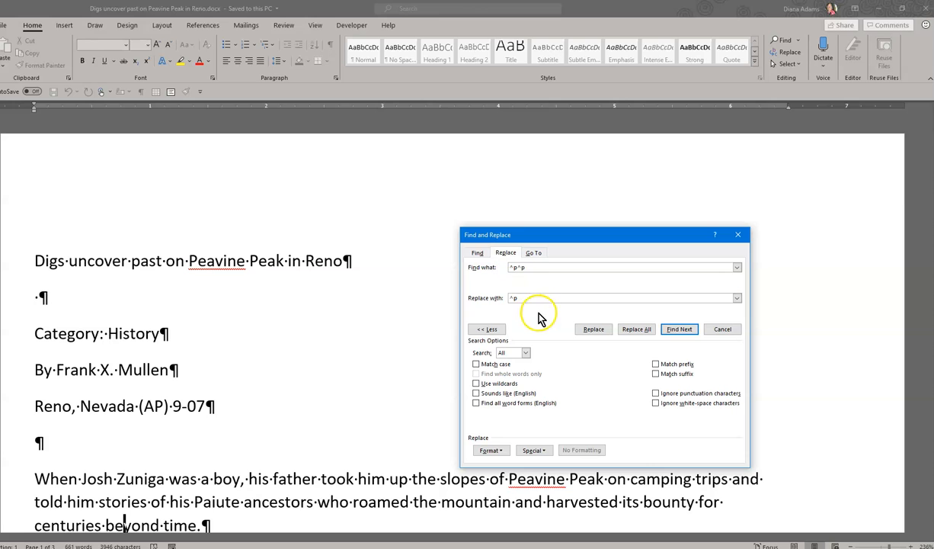
Find the double paragraph mark after "centuries beyond time." and replace that single occurrence.
left_click(680, 332)
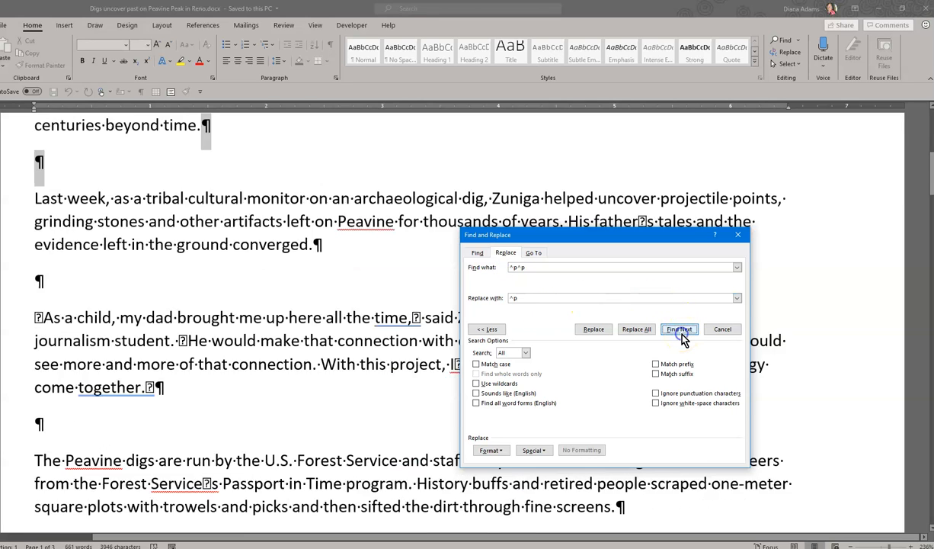
scroll(377, 257, "up", 2)
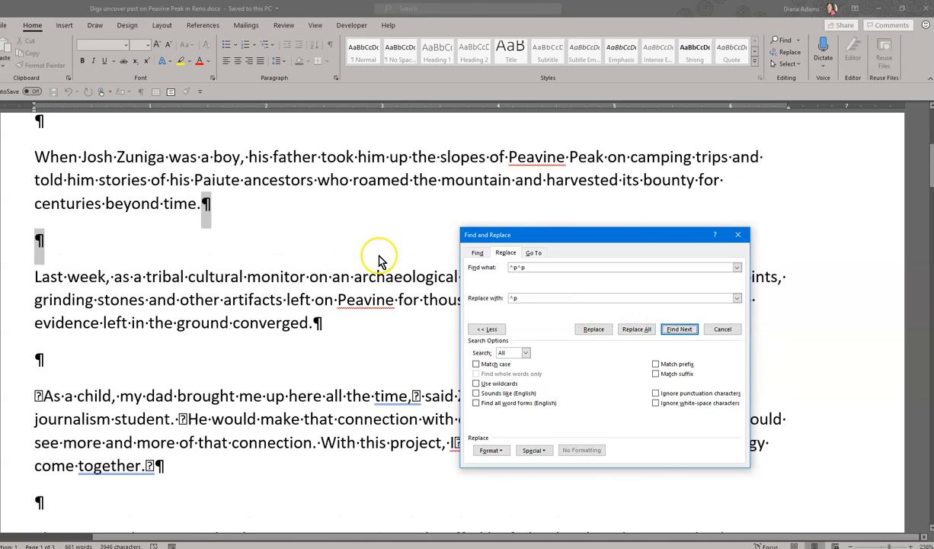
scroll(378, 258, "up", 3)
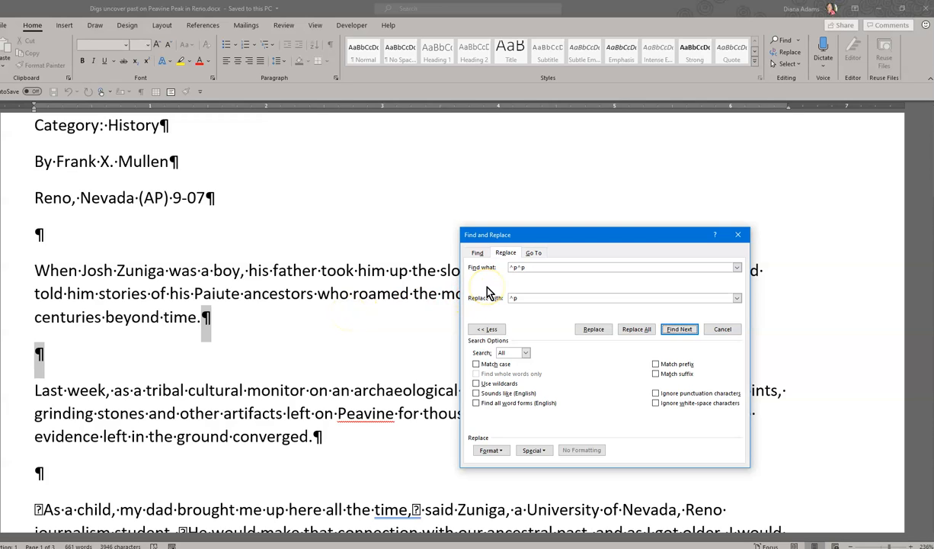
left_click(579, 326)
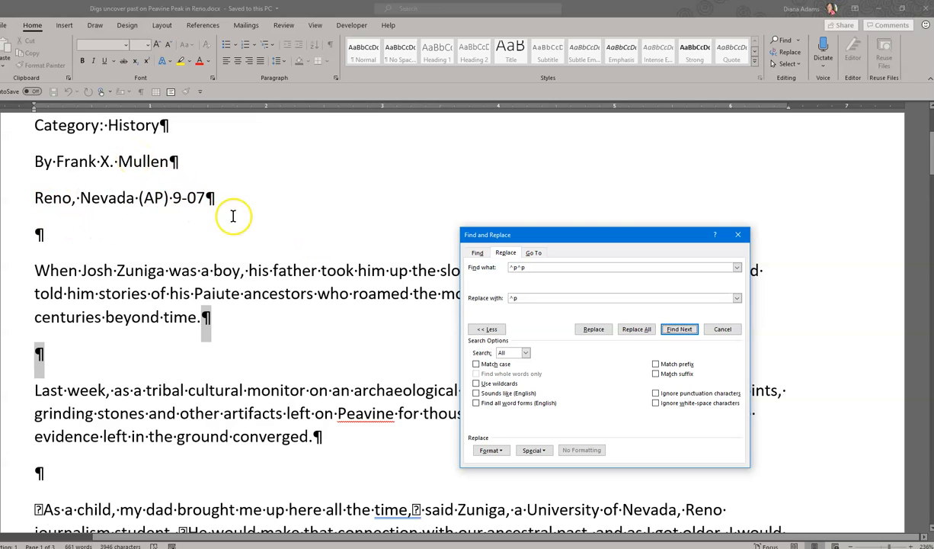
left_click(211, 199)
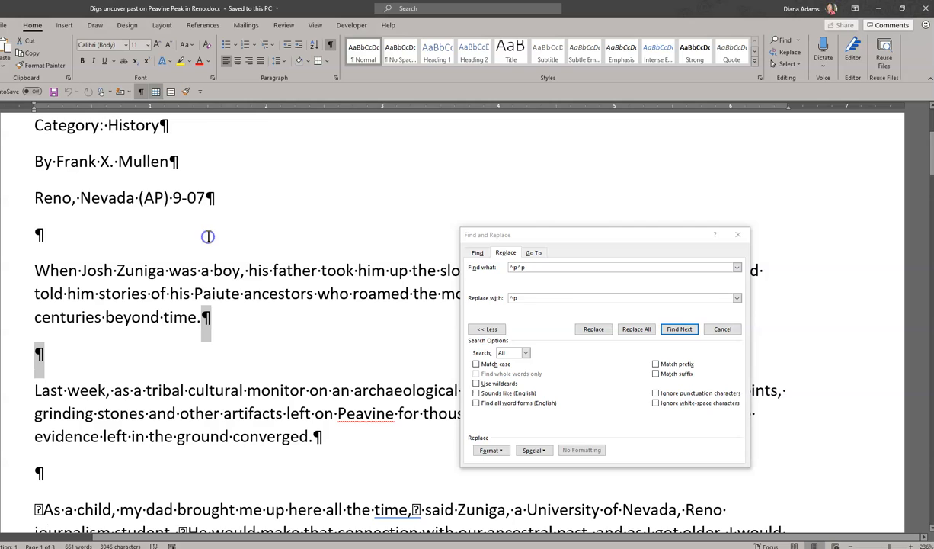
left_click(563, 233)
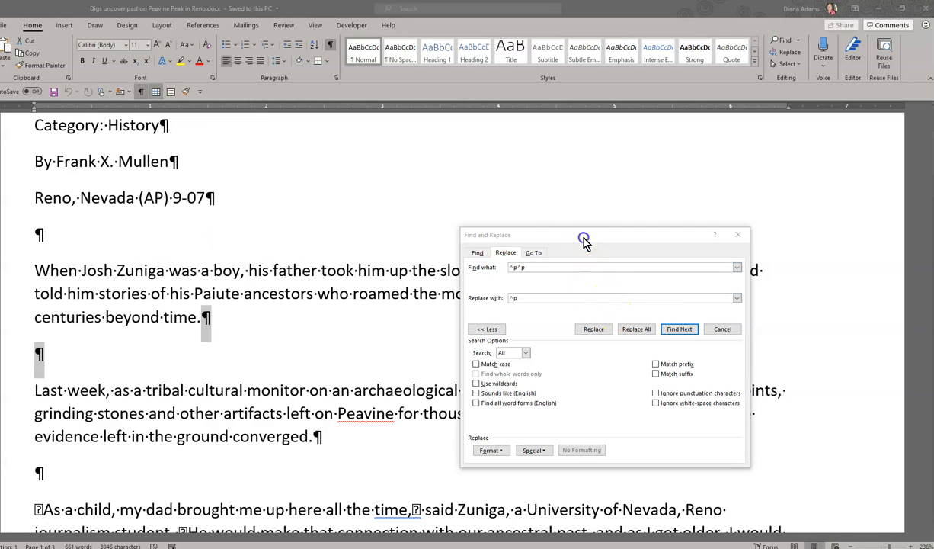
left_click(593, 330)
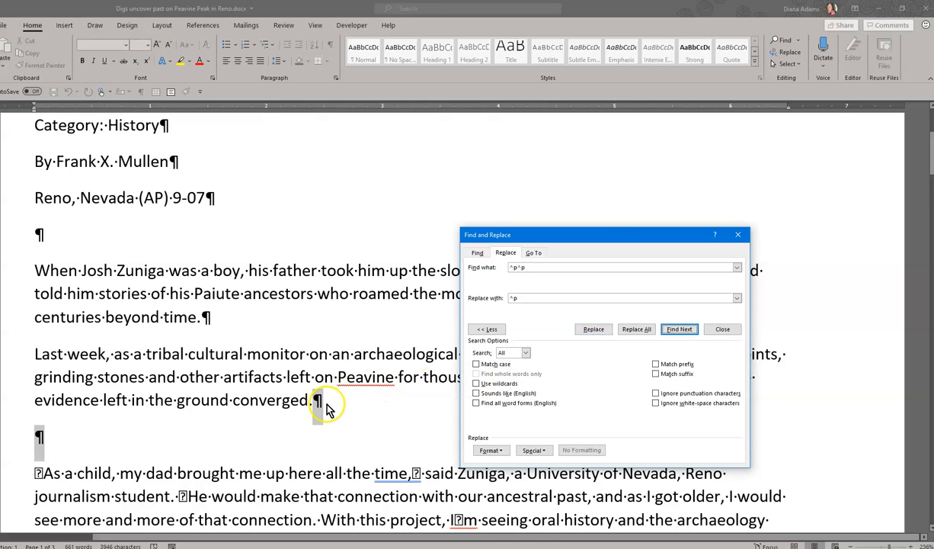
Skip to the next double paragraph mark, then replace all remaining occurrences in the document with single marks.
left_click(680, 332)
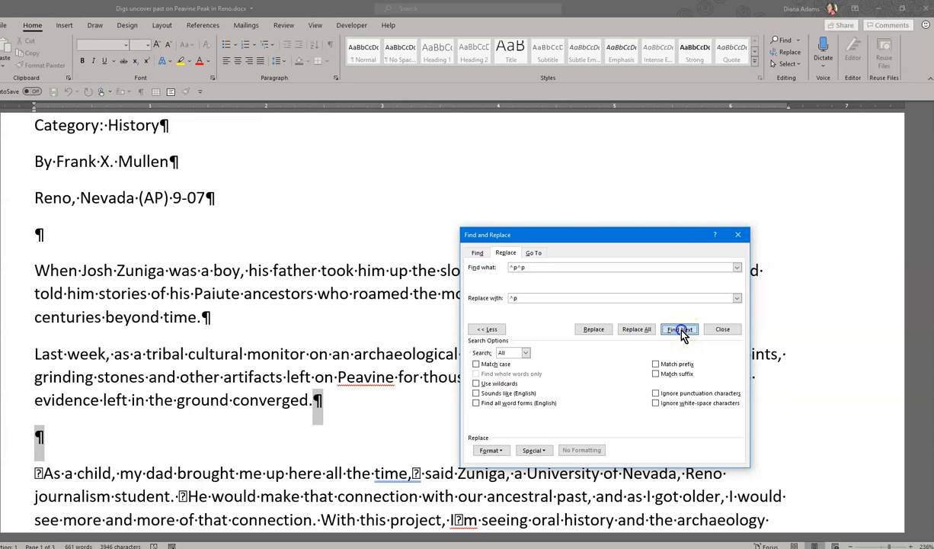
scroll(417, 288, "up", 1)
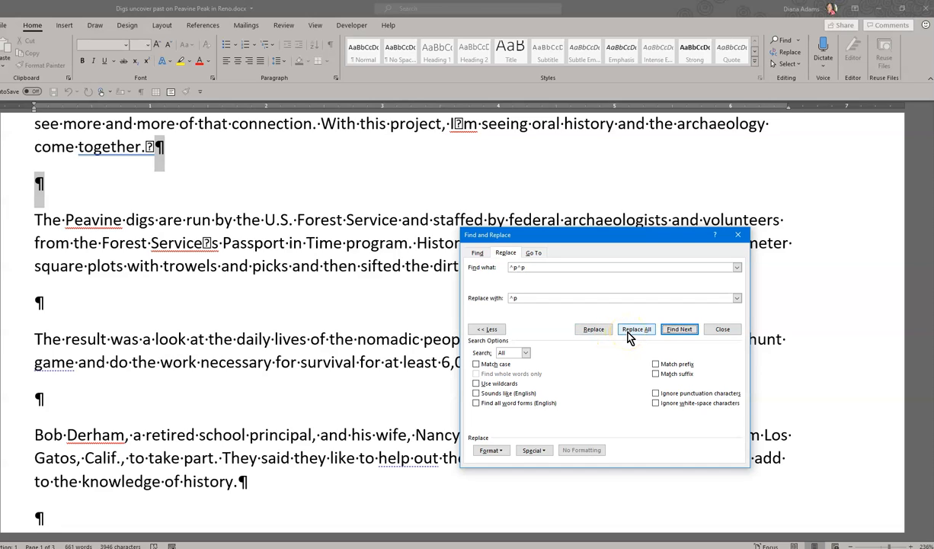
left_click(630, 333)
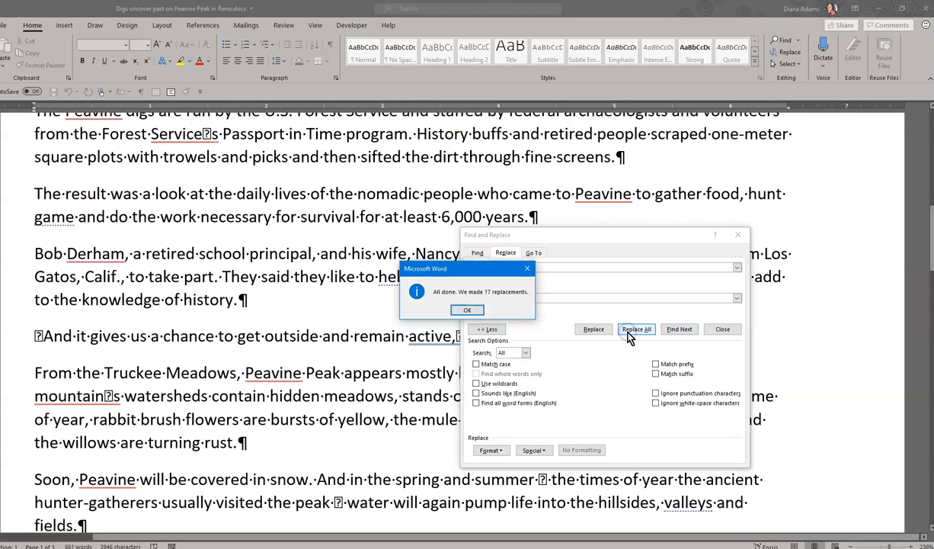
left_click(468, 311)
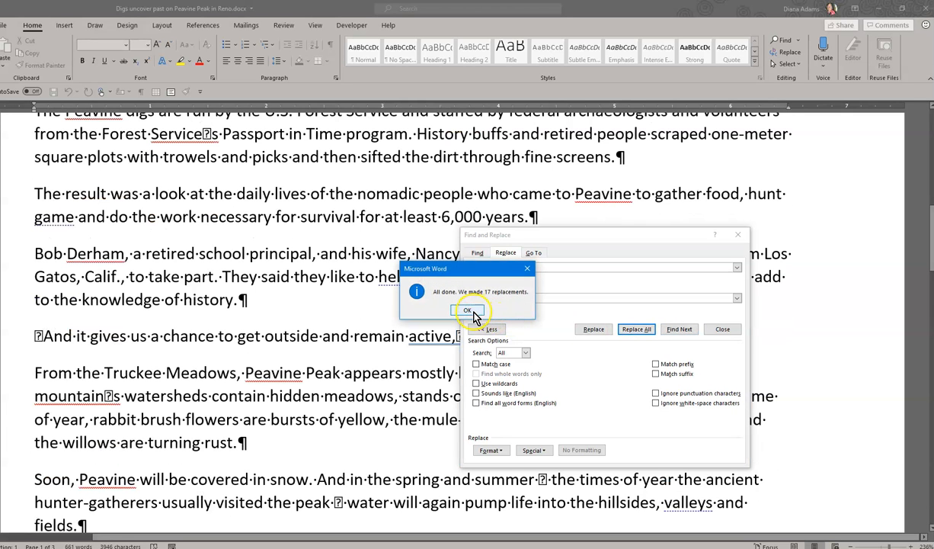
left_click(468, 310)
Review the spacing near the beginning of the article and place the insertion point before the body paragraph starting with "When".
scroll(253, 397, "up", 6)
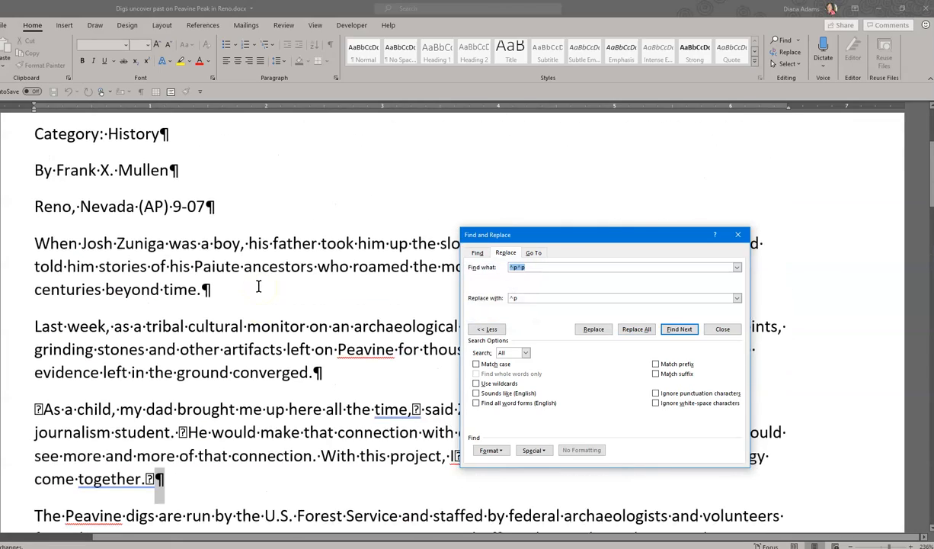
scroll(258, 286, "up", 3)
scroll(259, 285, "down", 3)
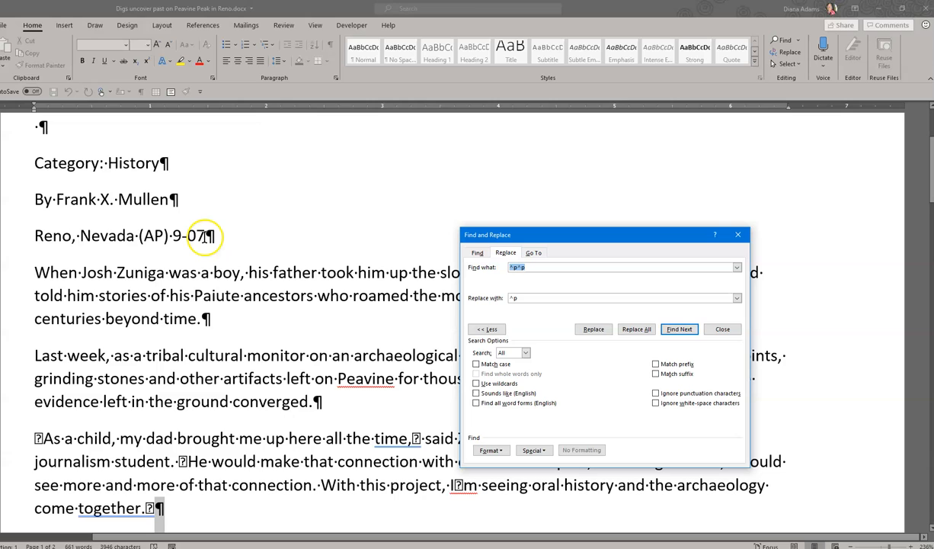
left_click(36, 272)
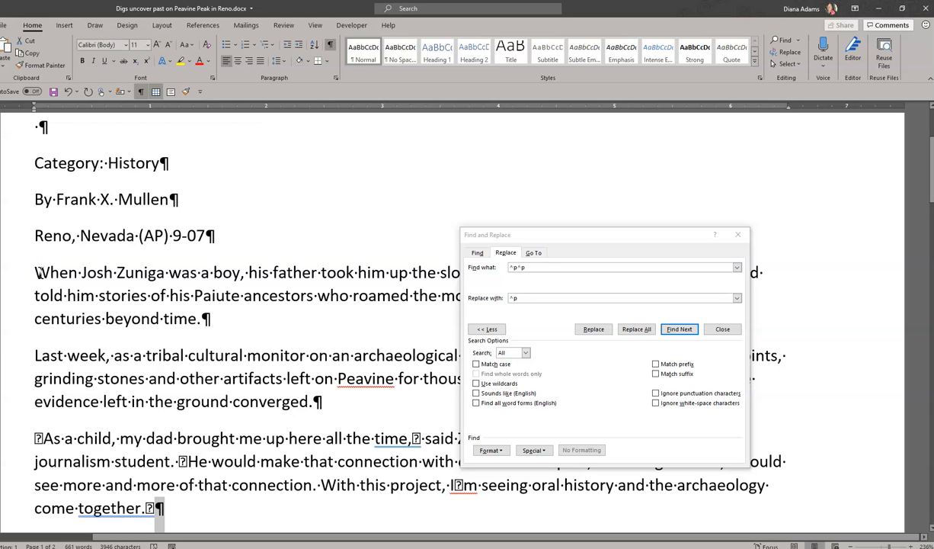